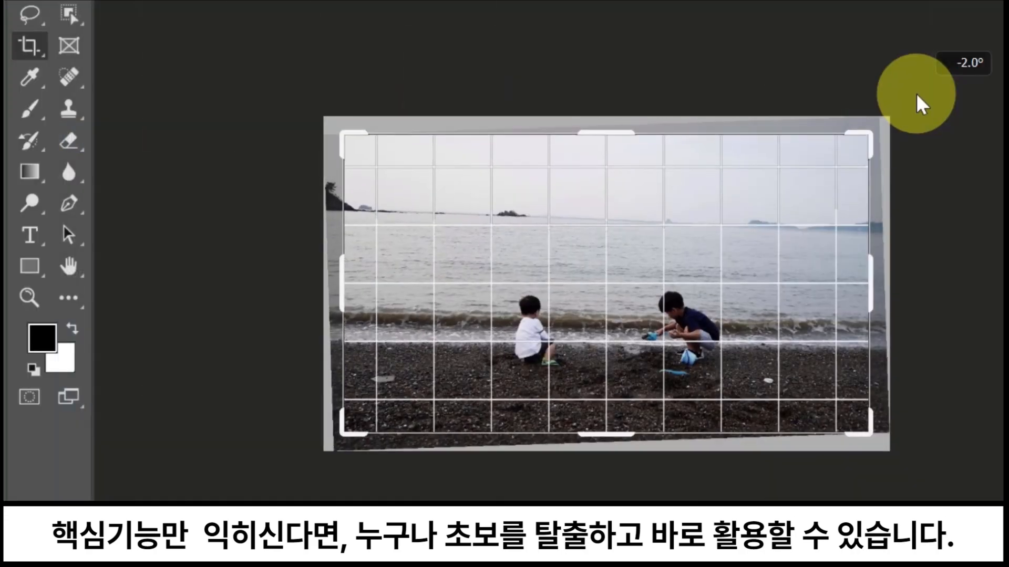
left_click_drag(916, 93, 913, 80)
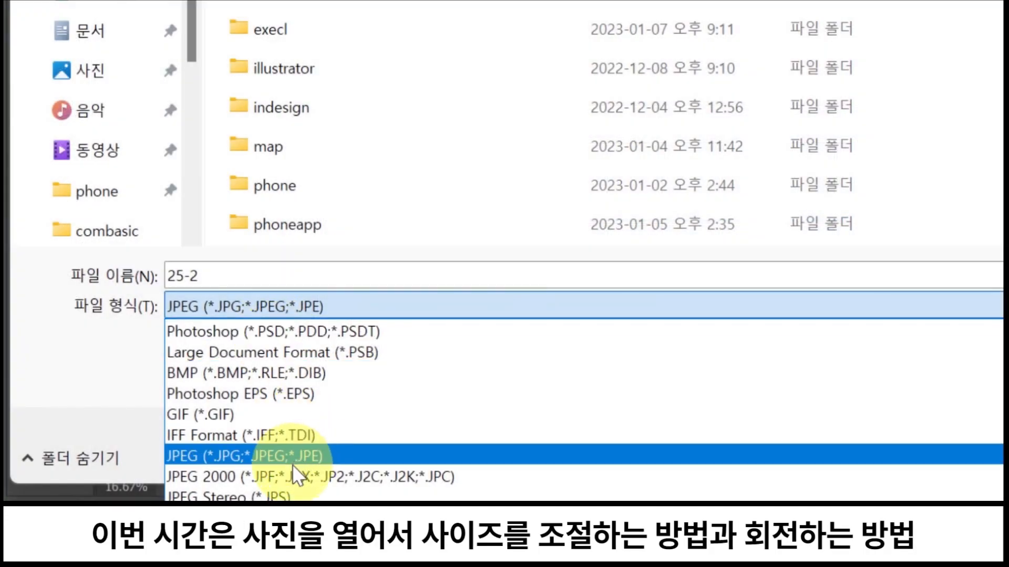
left_click_drag(219, 216, 481, 222)
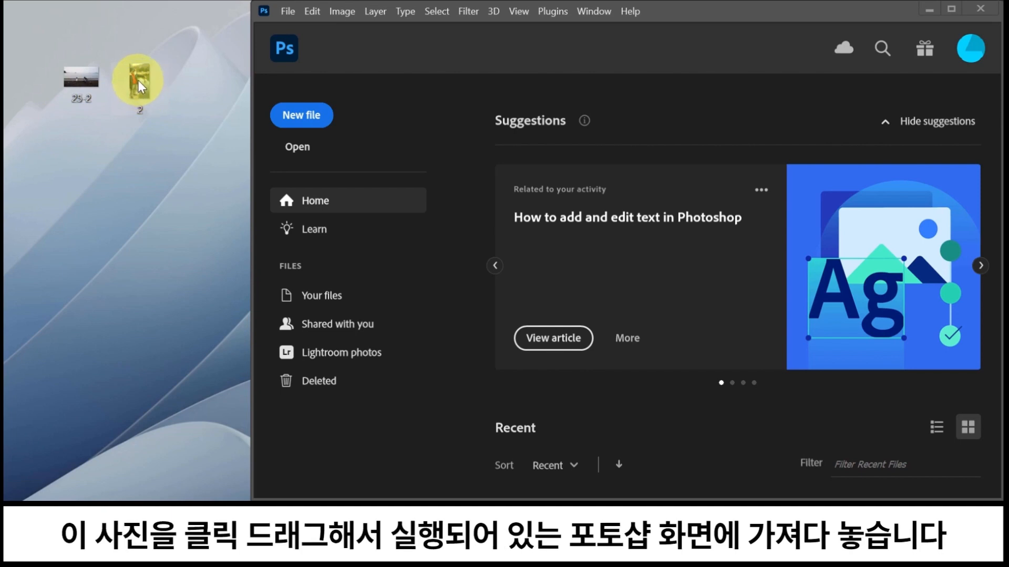
Step: Open the photo 2 from the desktop in Photoshop and widen the Photoshop window to cover the desktop
left_click_drag(151, 77, 649, 106)
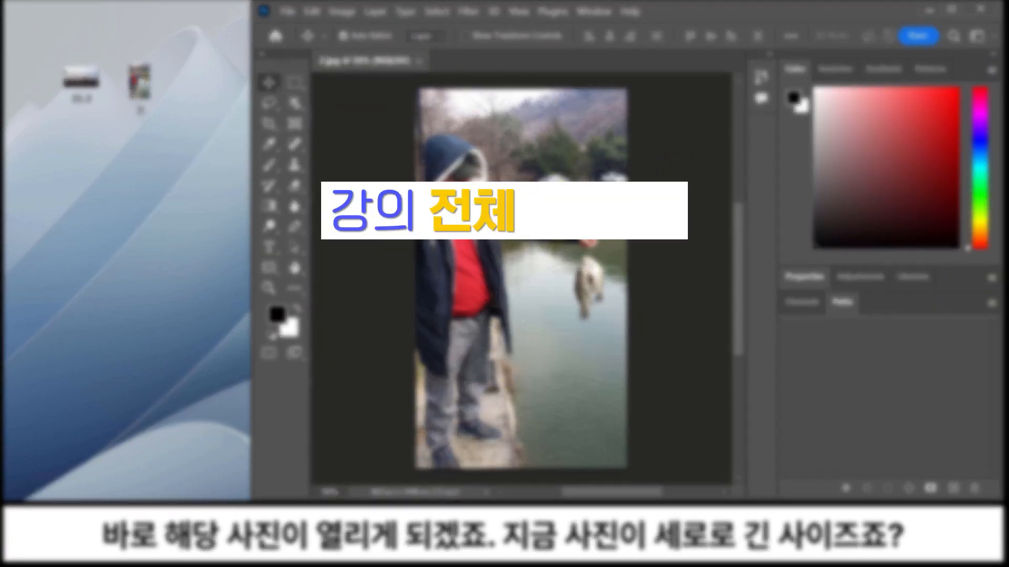
left_click_drag(252, 182, 4, 183)
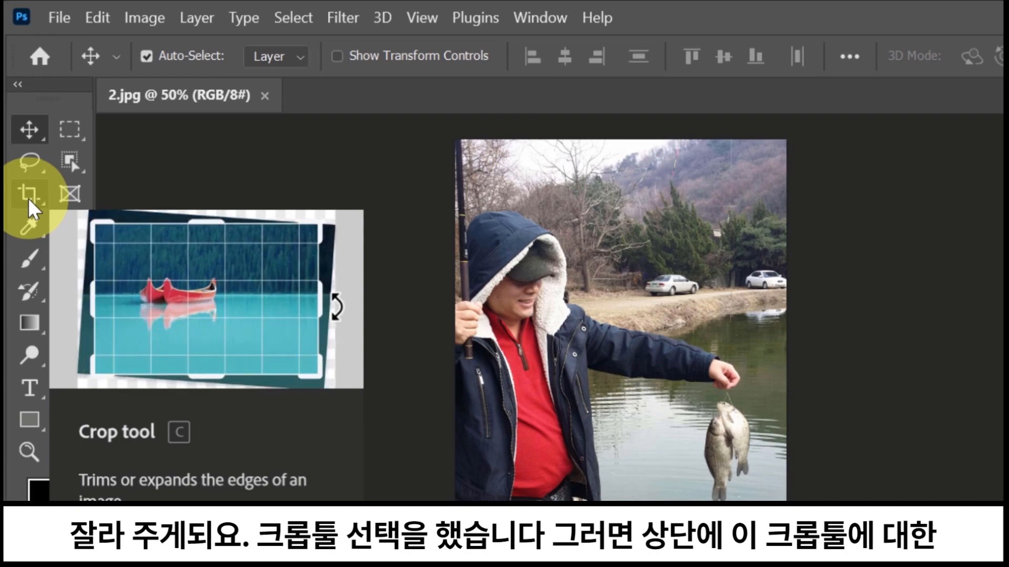
Step: Crop the fishing photo to the 1 : 1 (Square) ratio, framing the man from hood to waist together with the fish
left_click(27, 196)
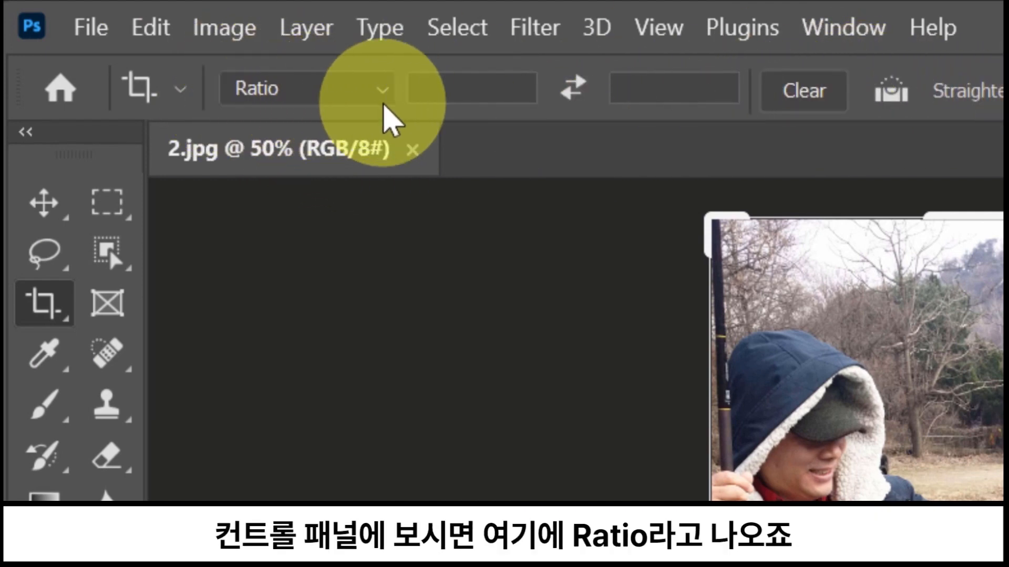
left_click(381, 91)
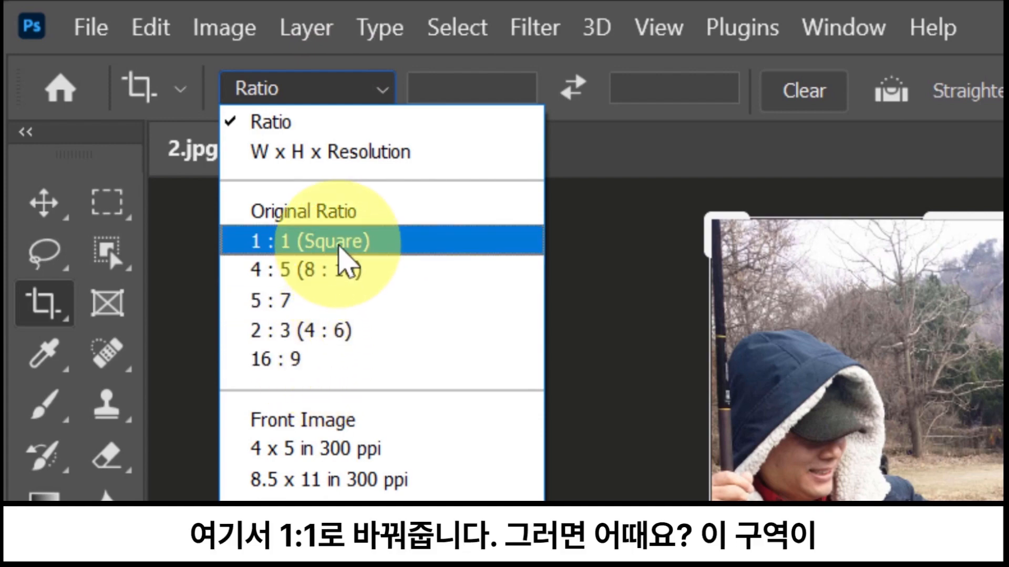
left_click(340, 244)
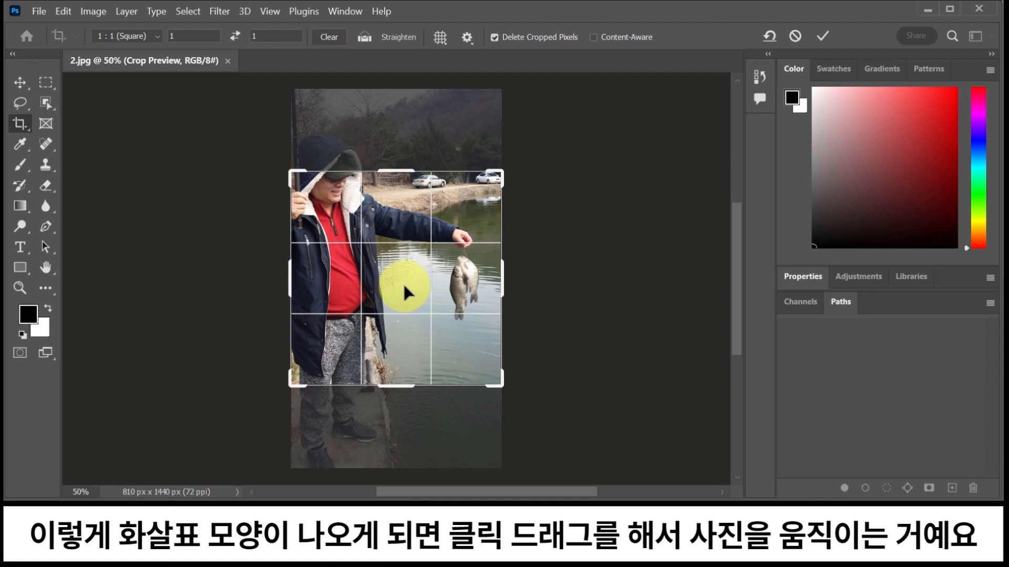
left_click_drag(403, 282, 405, 314)
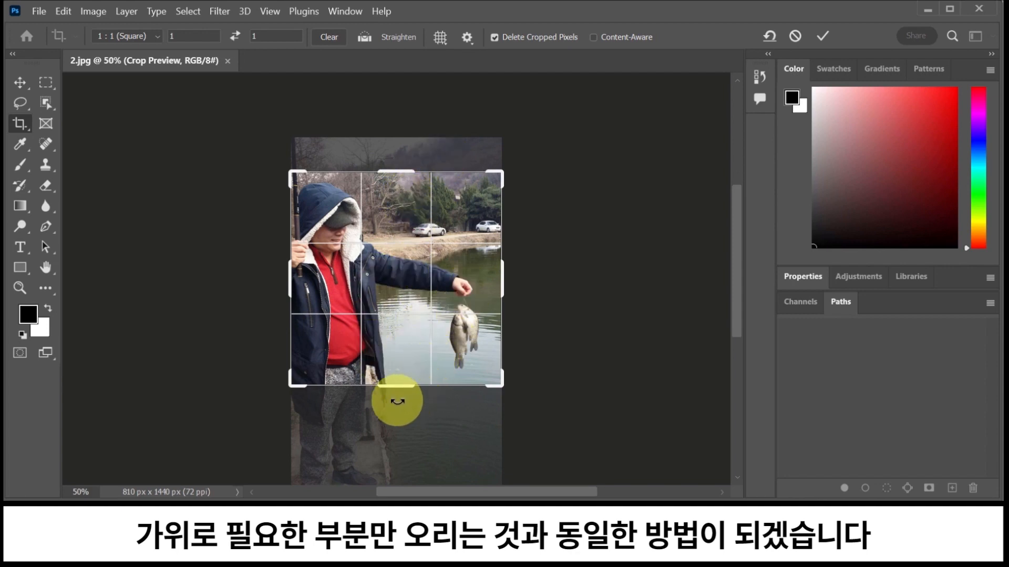
left_click_drag(435, 257, 438, 269)
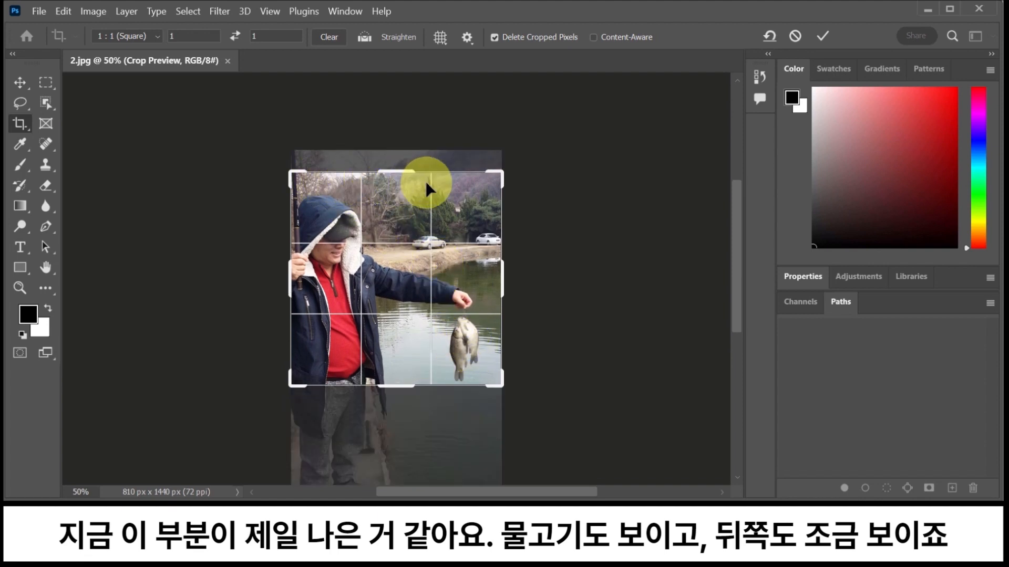
double_click(391, 289)
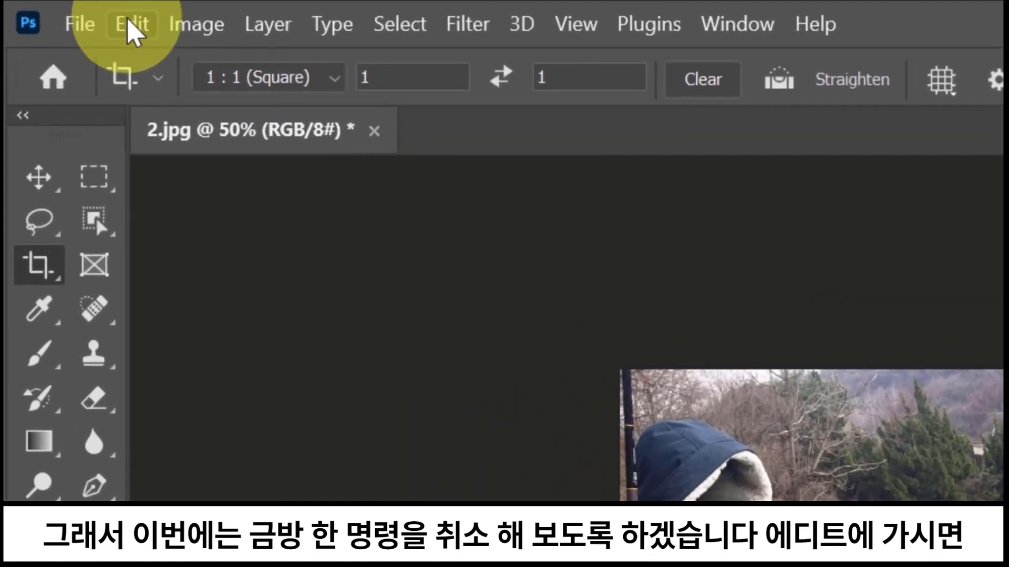
Step: Undo the square crop
left_click(63, 11)
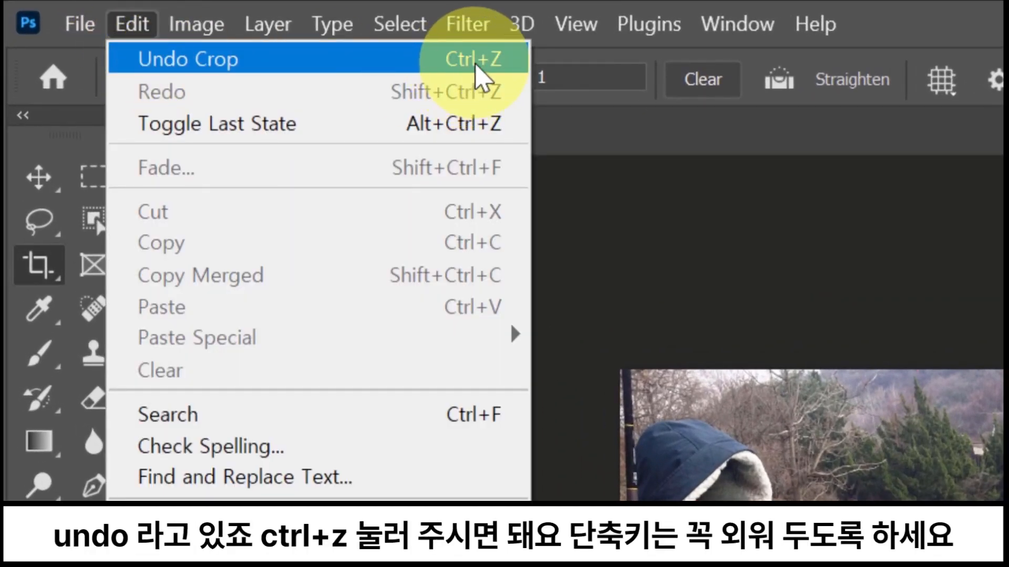
left_click(252, 62)
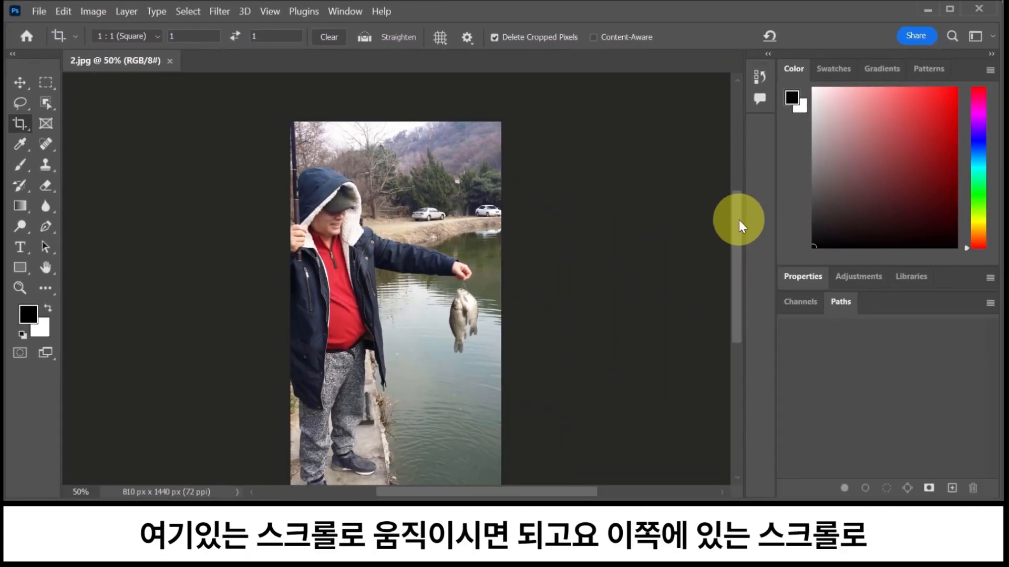
Step: Look over the fishing photo vertically and horizontally, including with the temporary Hand tool
left_click_drag(741, 199, 753, 248)
left_click_drag(571, 494, 567, 495)
left_click_drag(502, 491, 578, 492)
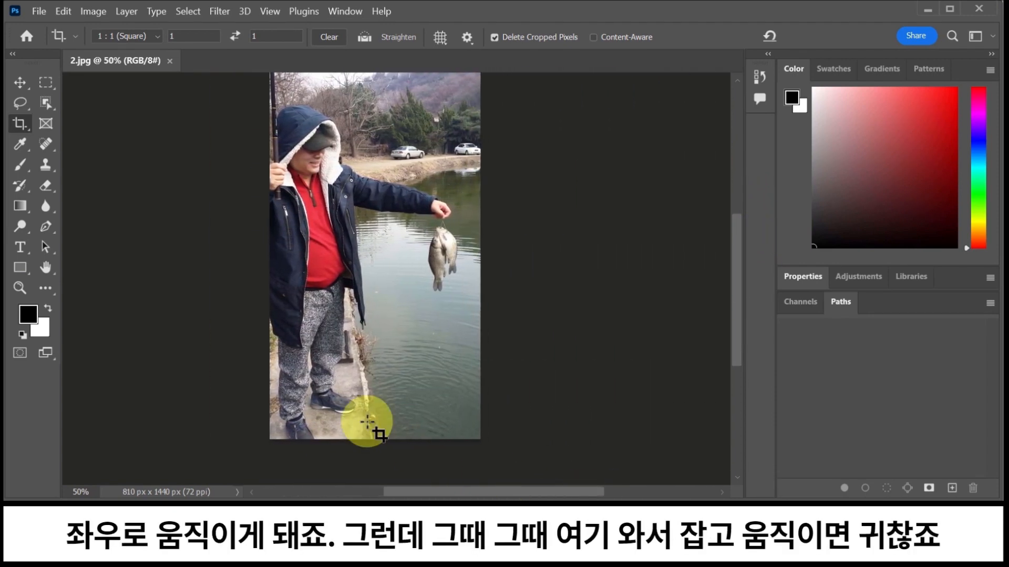
left_click_drag(739, 278, 740, 256)
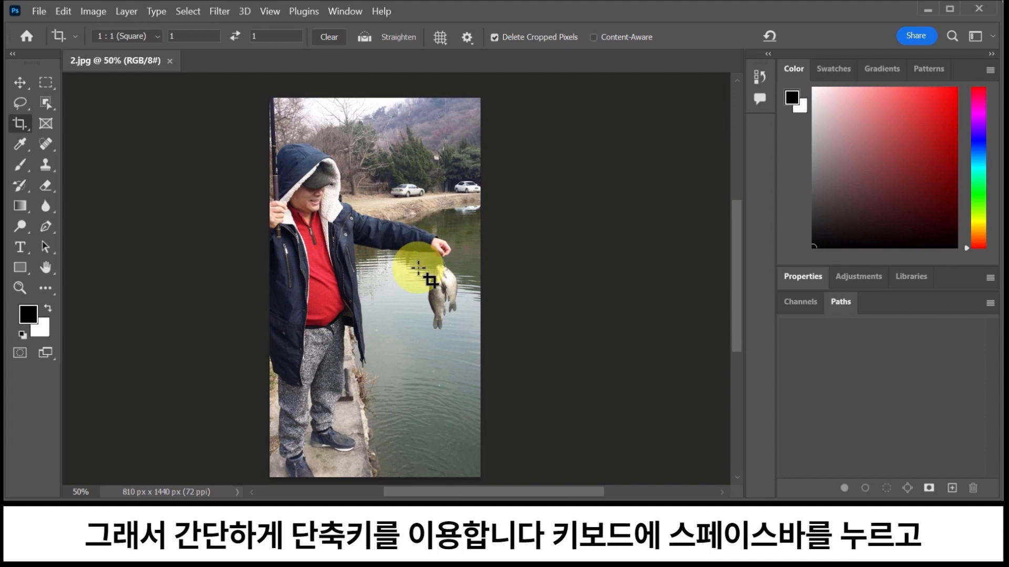
key("space")
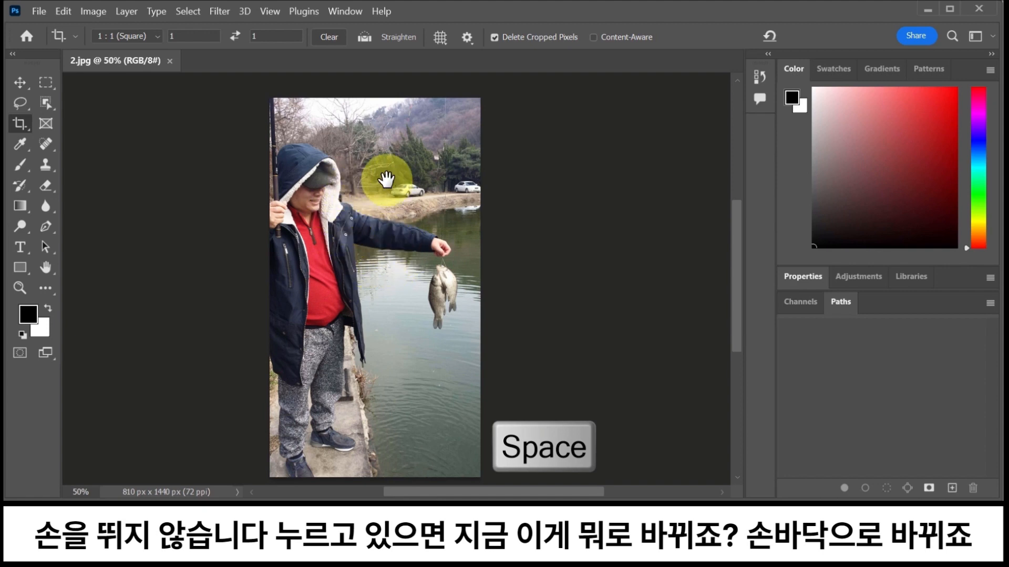
mouse_move(425, 203)
left_mouse_down()
mouse_move(254, 204)
mouse_move(582, 201)
mouse_move(243, 193)
mouse_move(441, 198)
left_mouse_up()
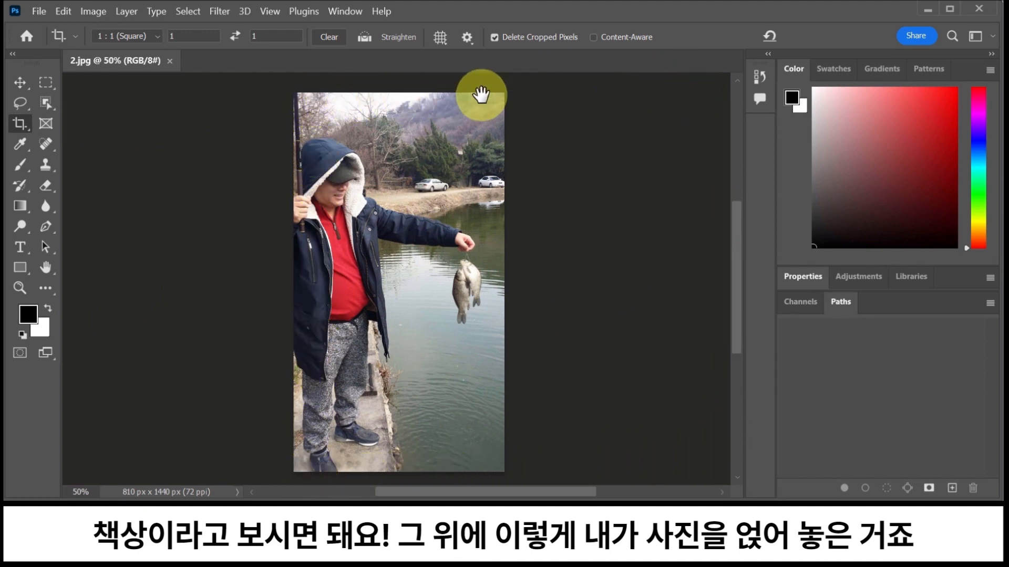
left_click_drag(453, 231, 297, 219)
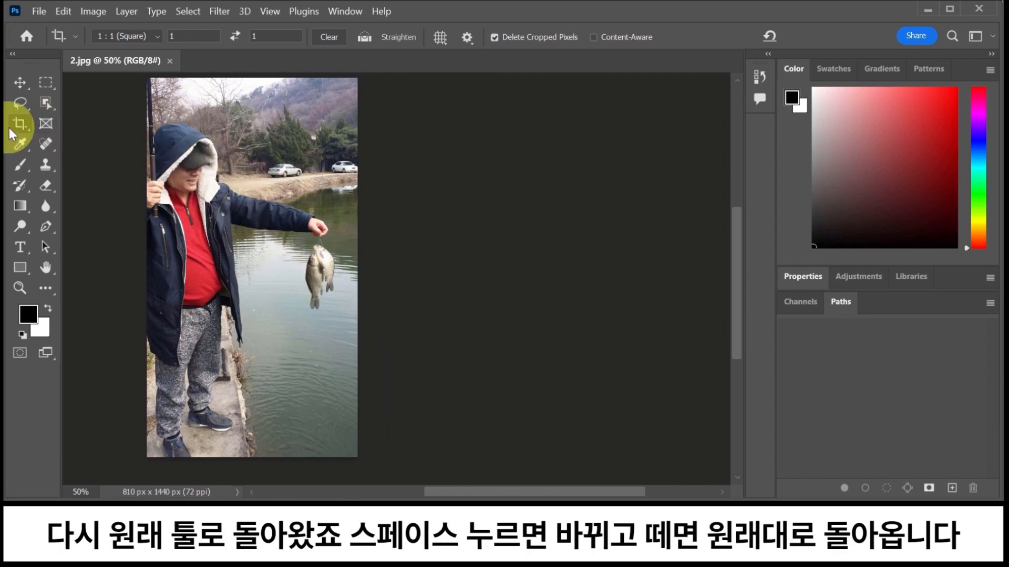
key("space")
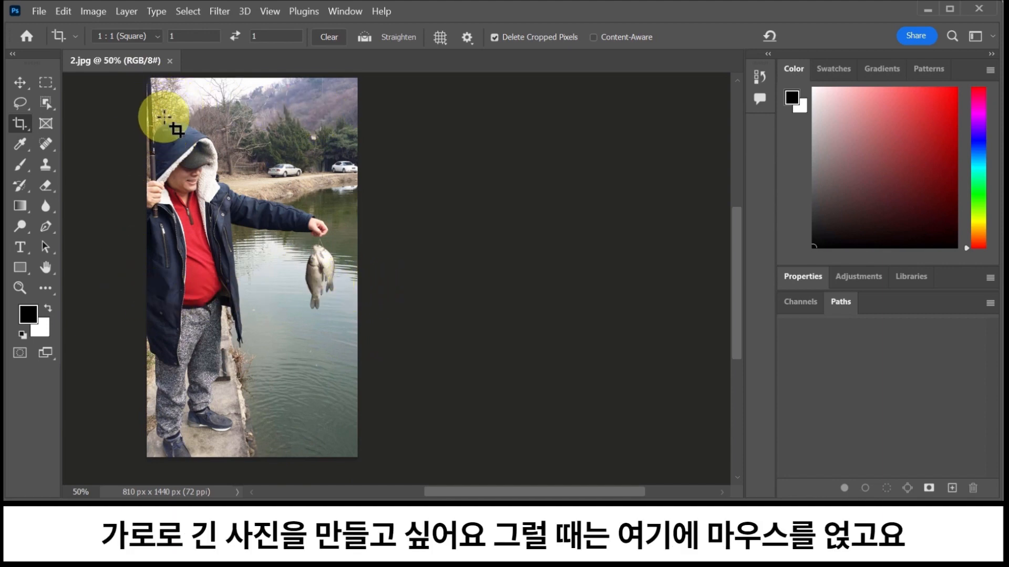
Step: Crop the fishing photo to the 16 : 9 ratio, framing the man's upper body, outstretched arm and part of the fish
left_click(156, 35)
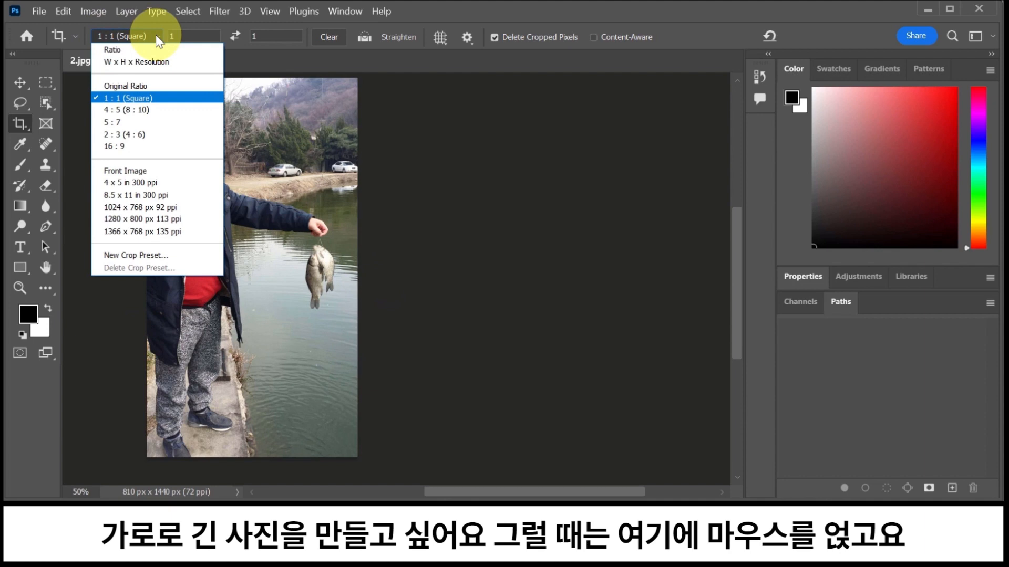
left_click(147, 147)
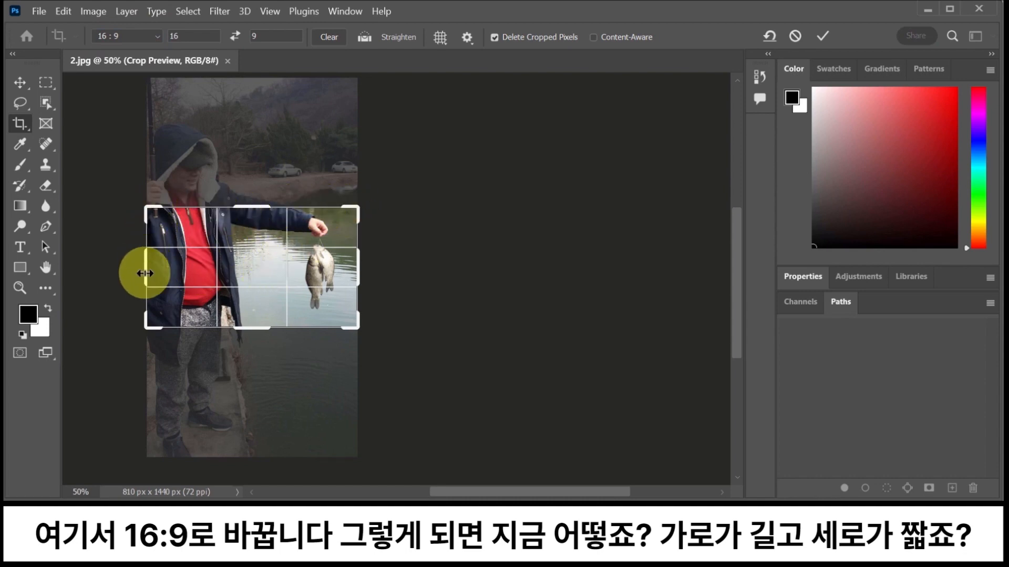
left_click_drag(245, 288, 245, 350)
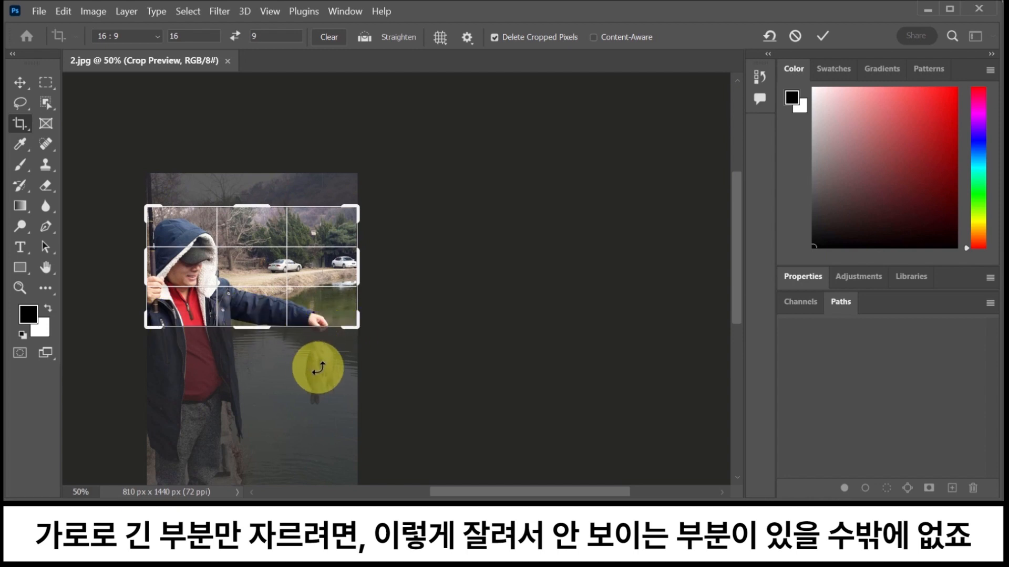
left_click_drag(259, 310, 255, 282)
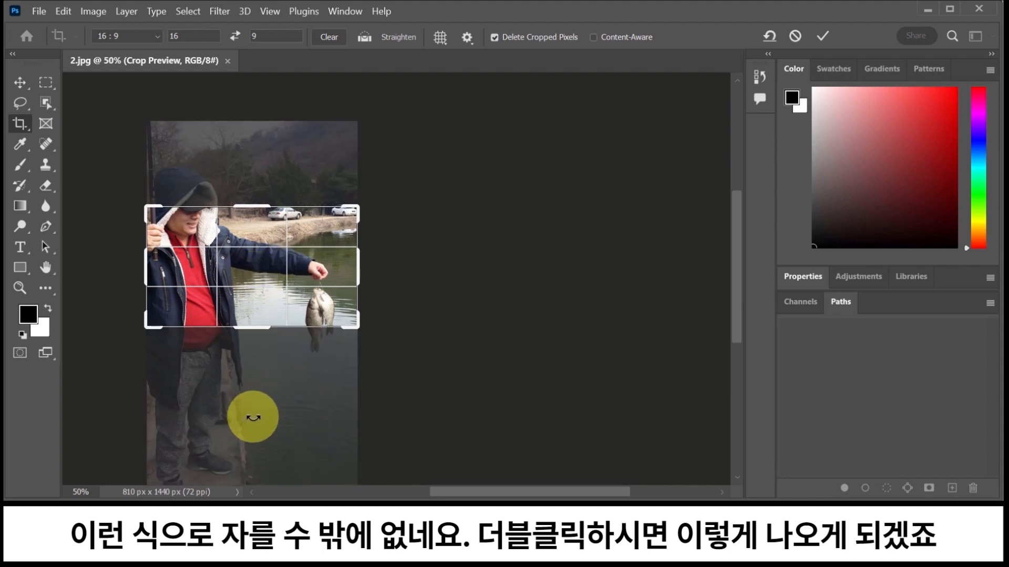
double_click(238, 286)
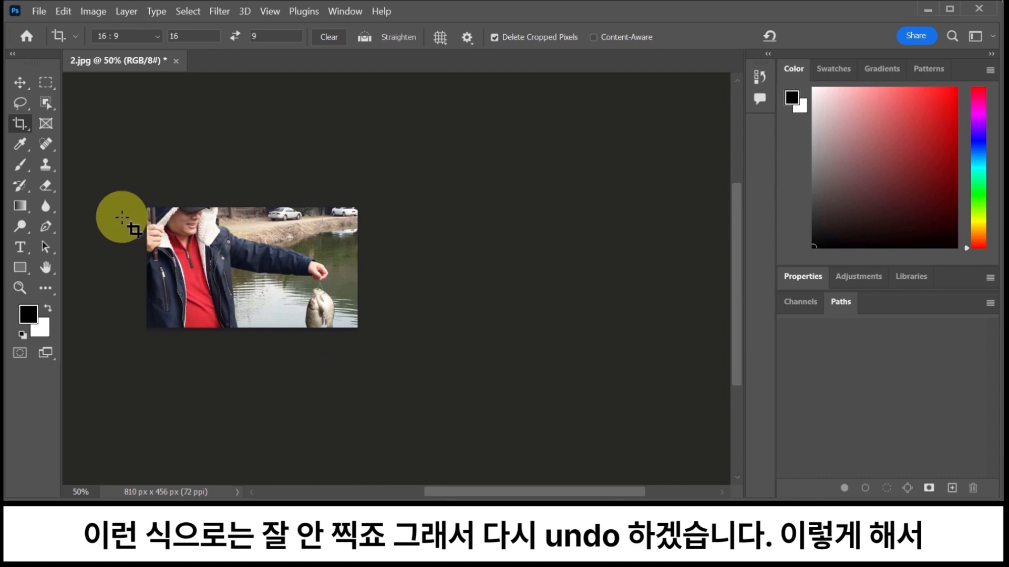
Step: Undo the 16 : 9 crop of the fishing photo
left_click(58, 16)
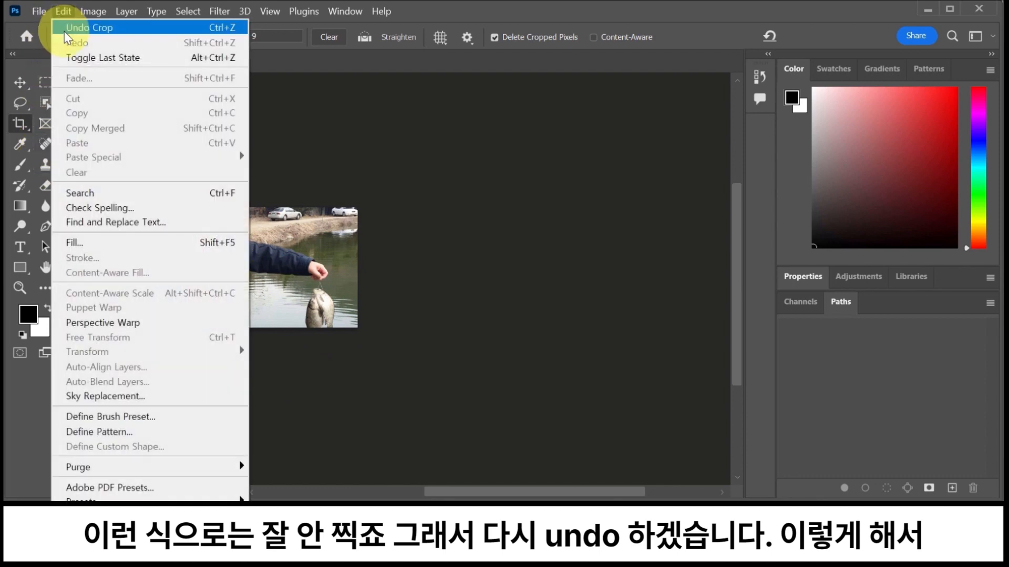
left_click(64, 30)
scroll(319, 409, "down", 3)
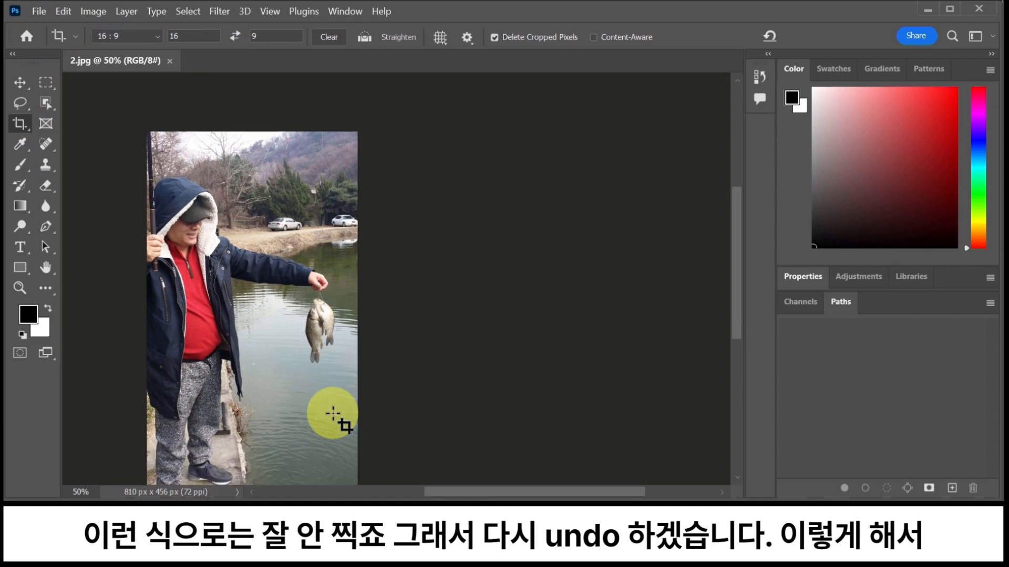
scroll(362, 349, "down", 2)
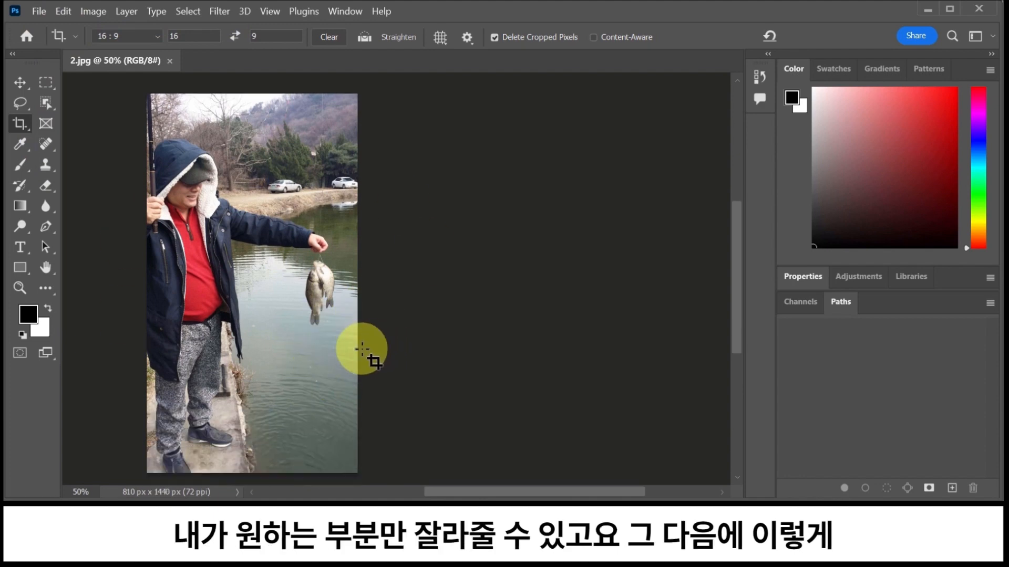
scroll(363, 350, "down", 1)
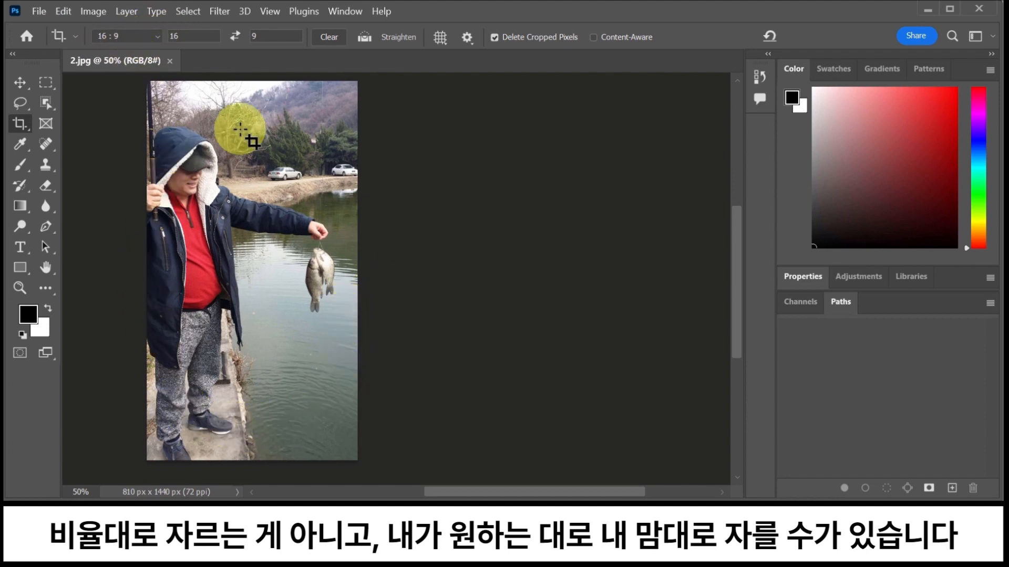
Step: Crop the fishing photo freely with the Ratio option, extending the frame above the man's hood and adjusting its upper and lower edges
left_click(381, 374)
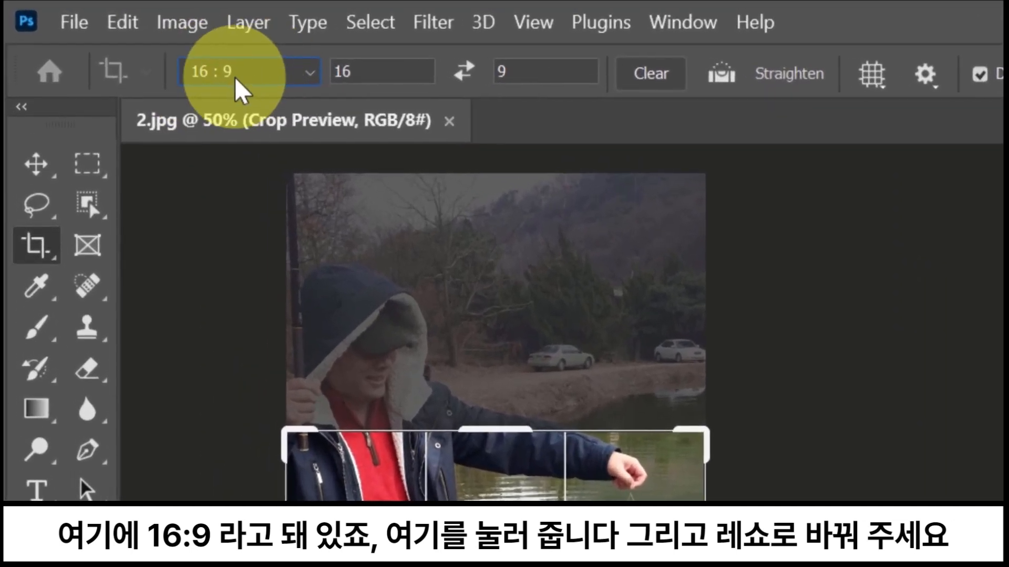
left_click(301, 73)
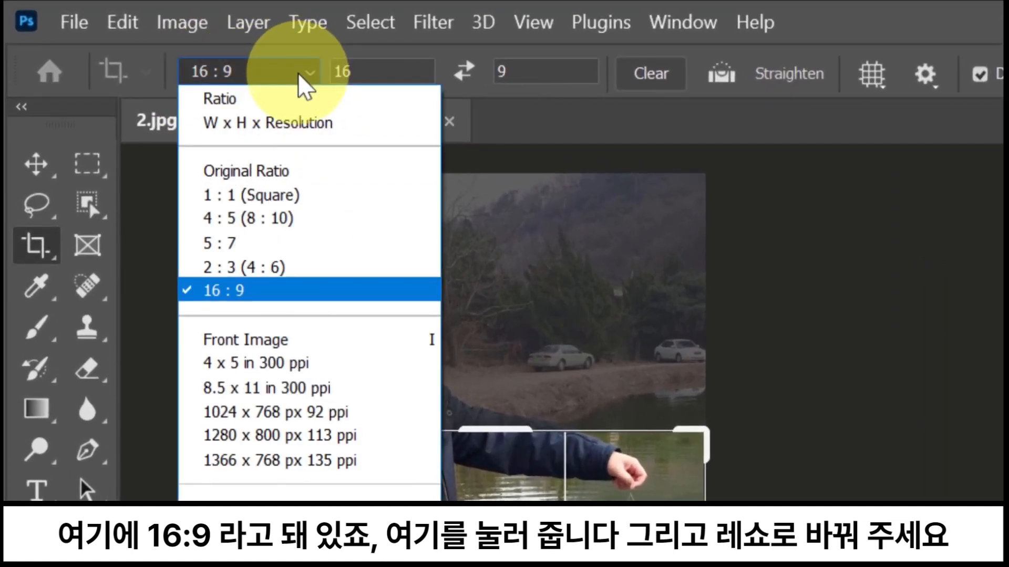
left_click(286, 101)
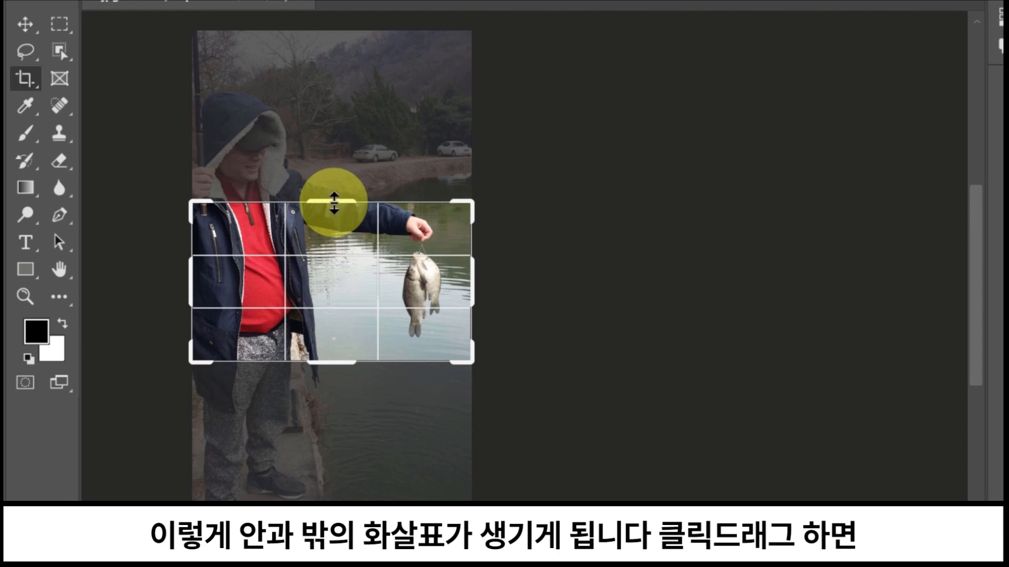
left_click_drag(334, 203, 351, 134)
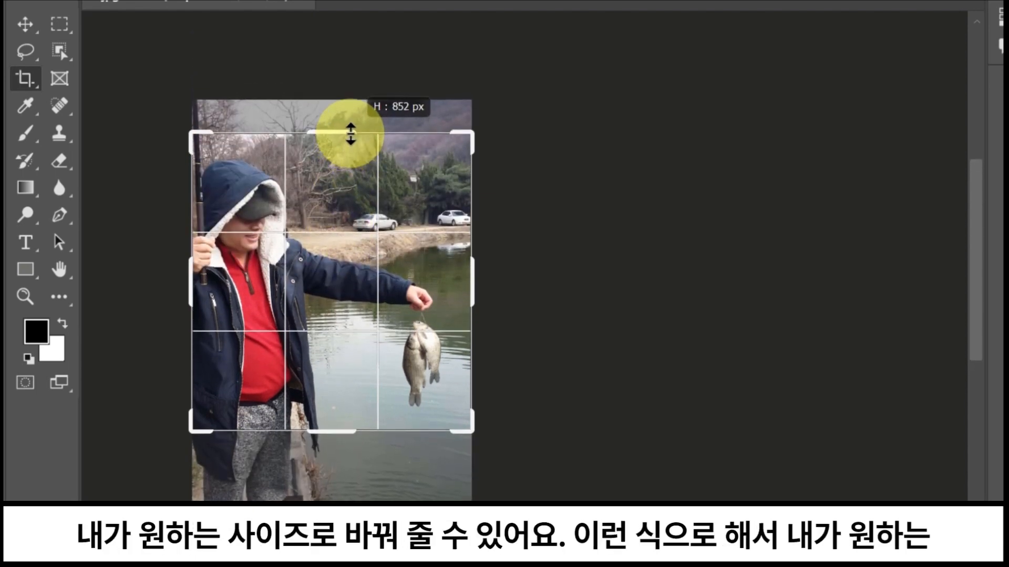
left_click_drag(324, 423, 356, 383)
mouse_move(334, 107)
left_mouse_down()
mouse_move(333, 87)
mouse_move(336, 94)
left_mouse_up()
double_click(359, 274)
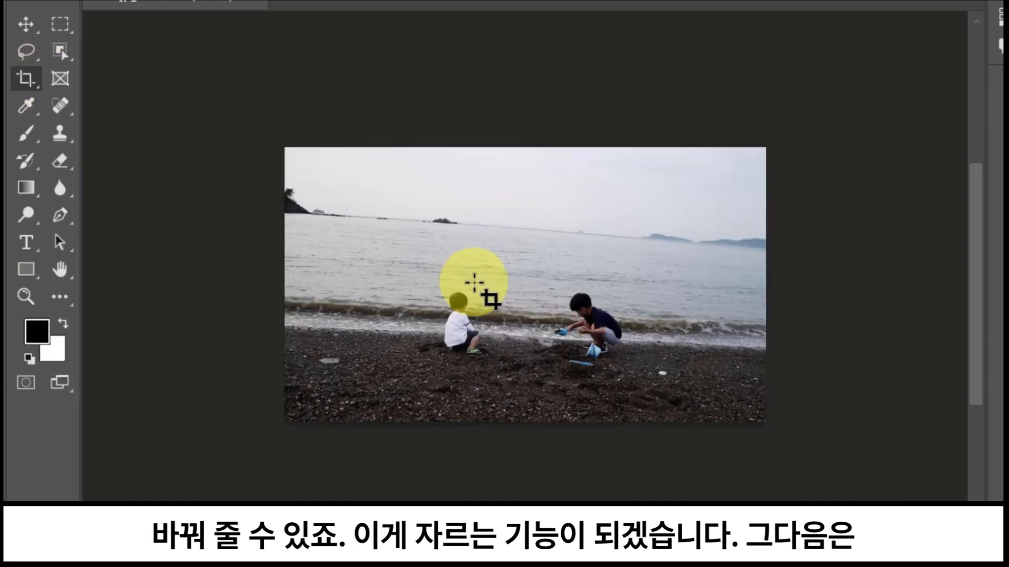
Step: Straighten the tilted beach photo by rotating the crop by -4.0° so the horizon is level, apply it and return to the Move tool
left_click(291, 378)
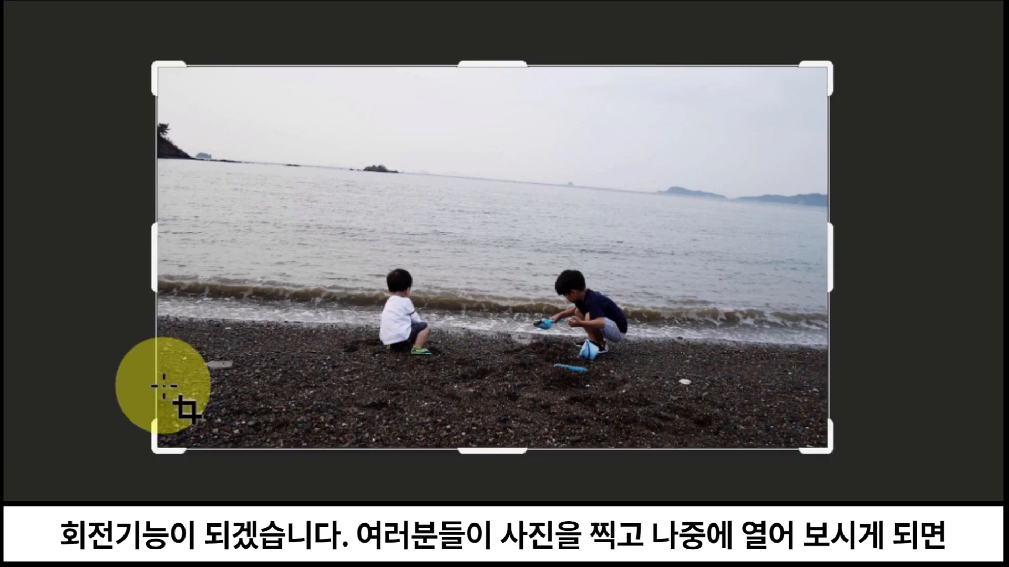
key("v")
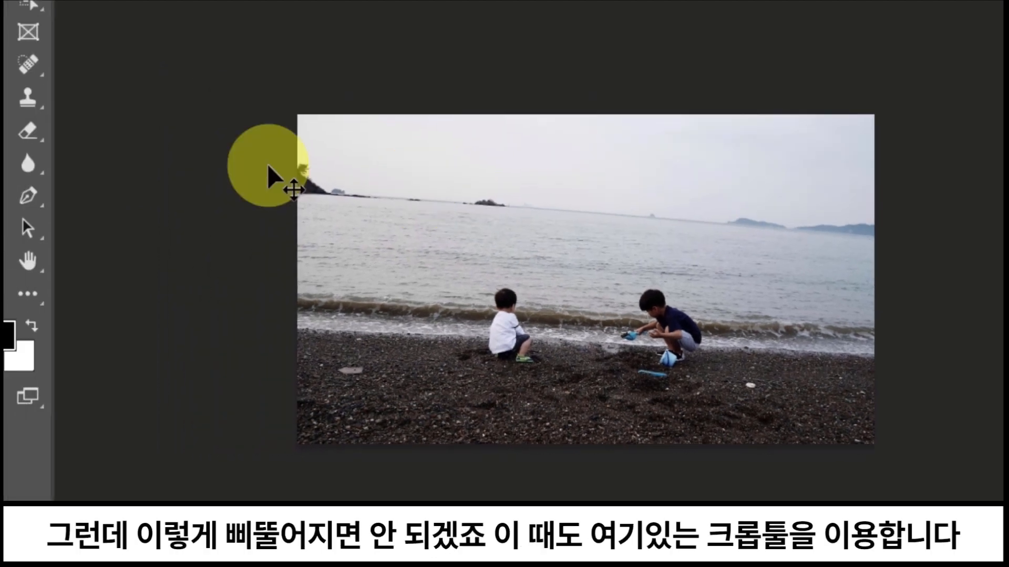
left_click(30, 49)
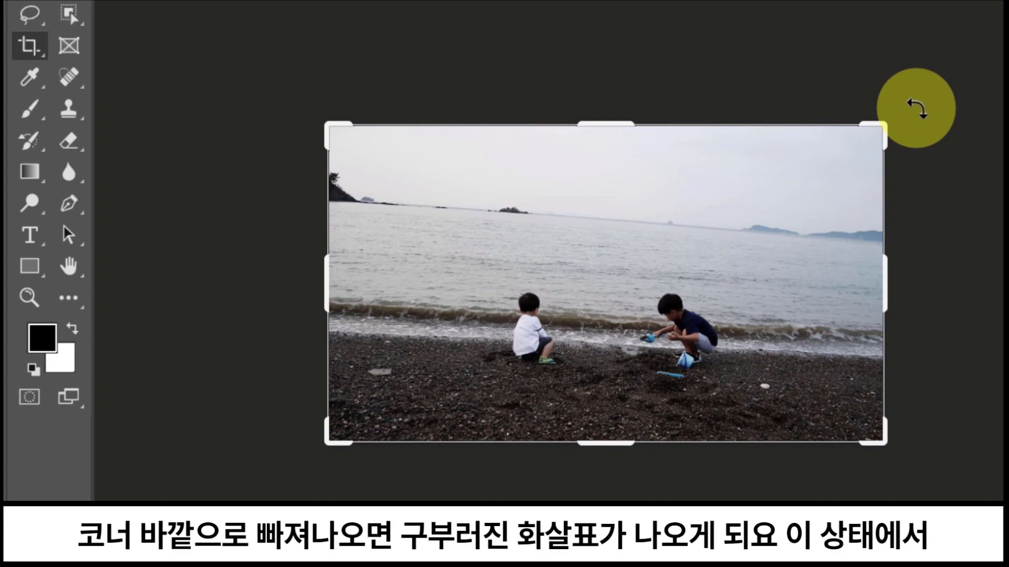
left_click_drag(916, 109, 913, 80)
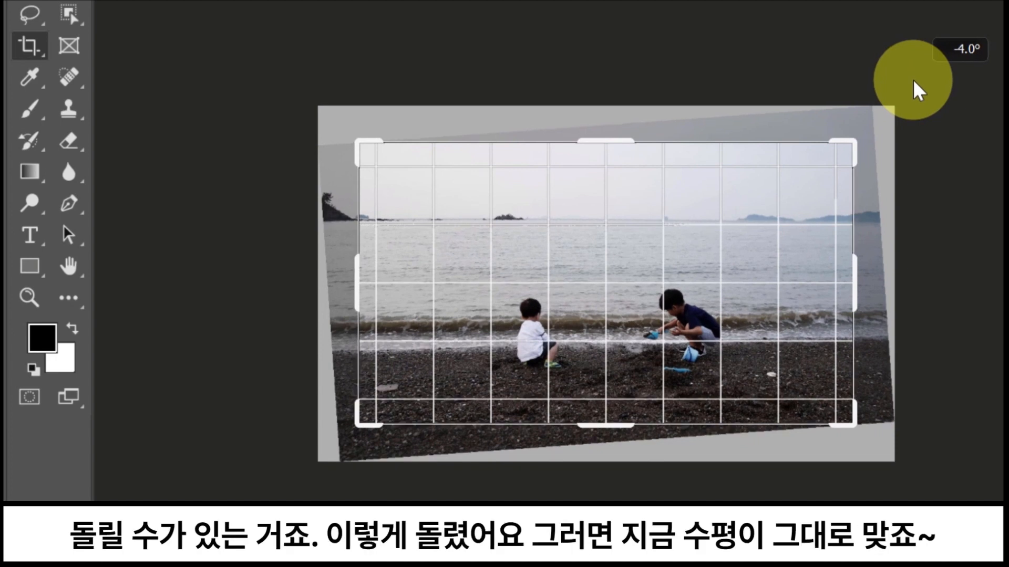
left_click_drag(913, 80, 913, 80)
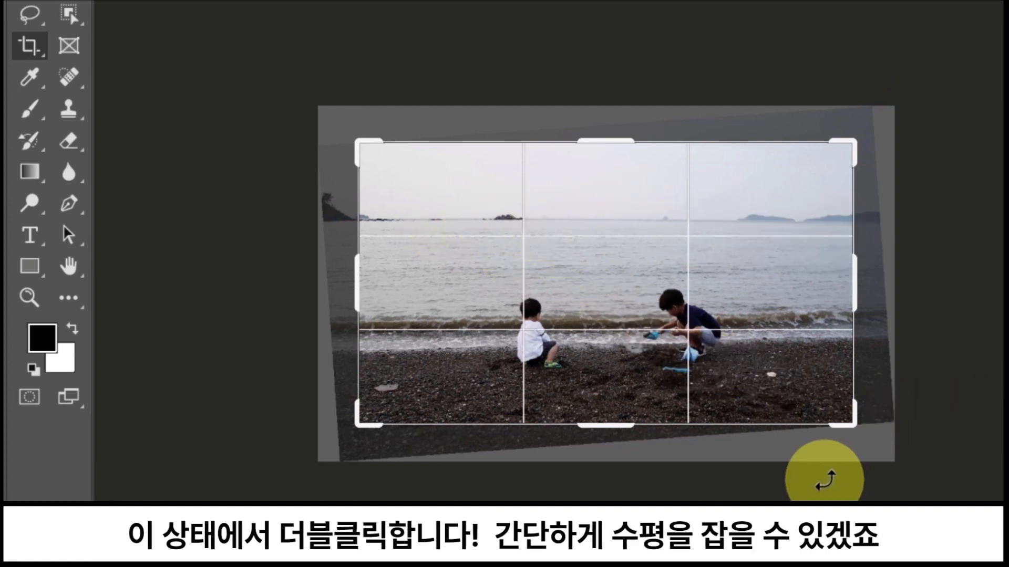
double_click(642, 322)
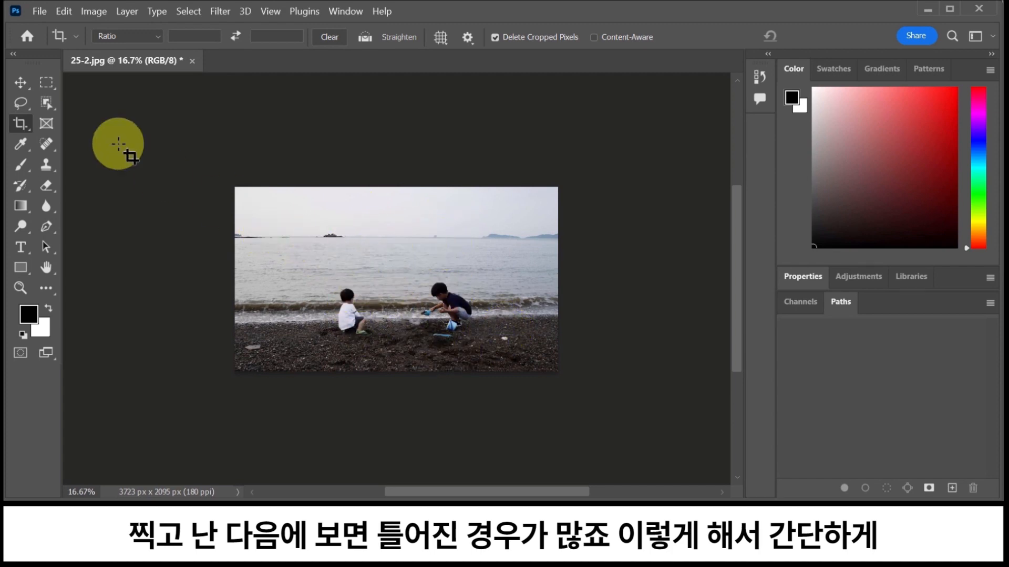
left_click(19, 83)
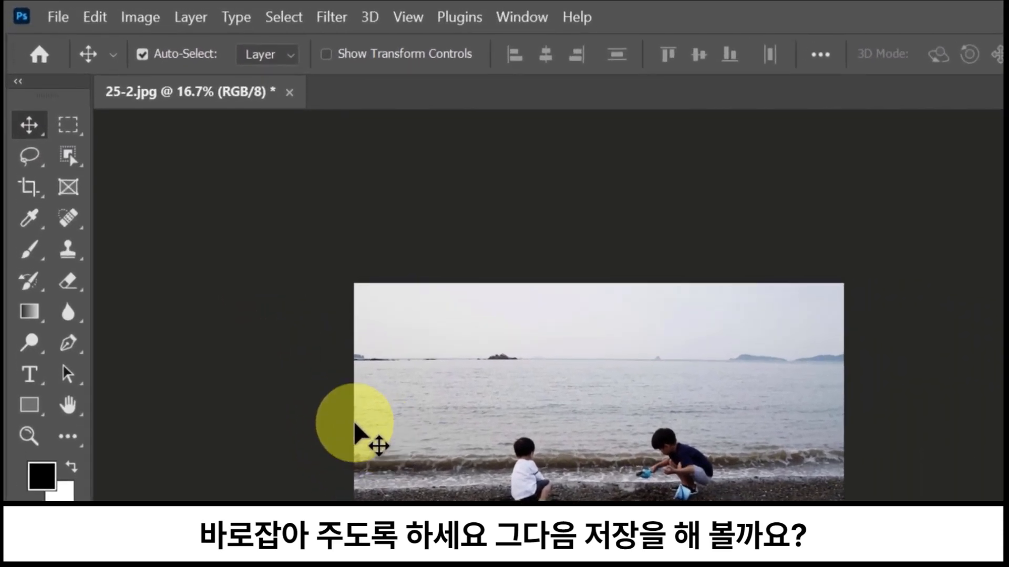
Step: Save the straightened beach photo under a new name, 25-1, on the computer's desktop in JPEG format
left_click(41, 13)
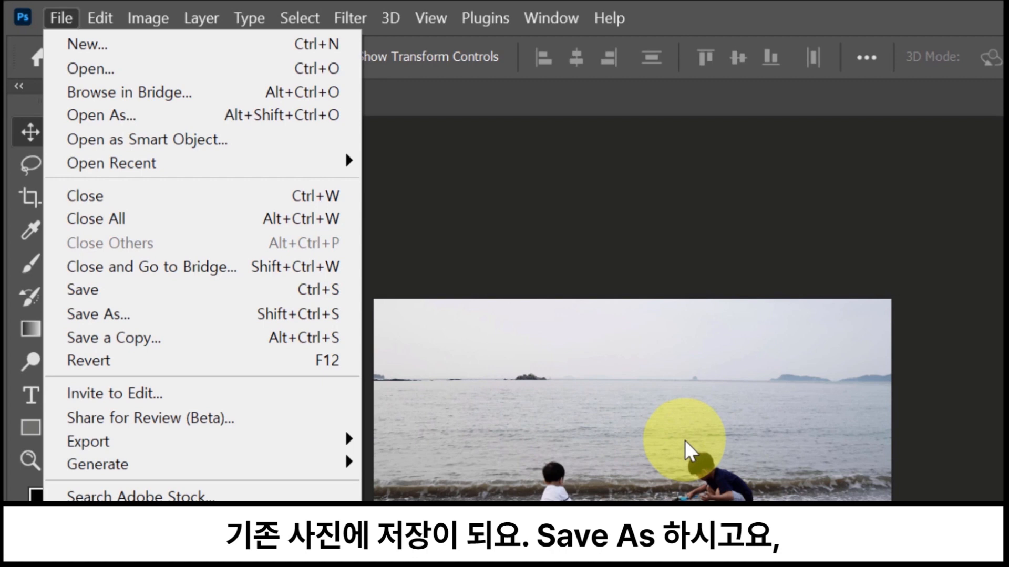
left_click(165, 315)
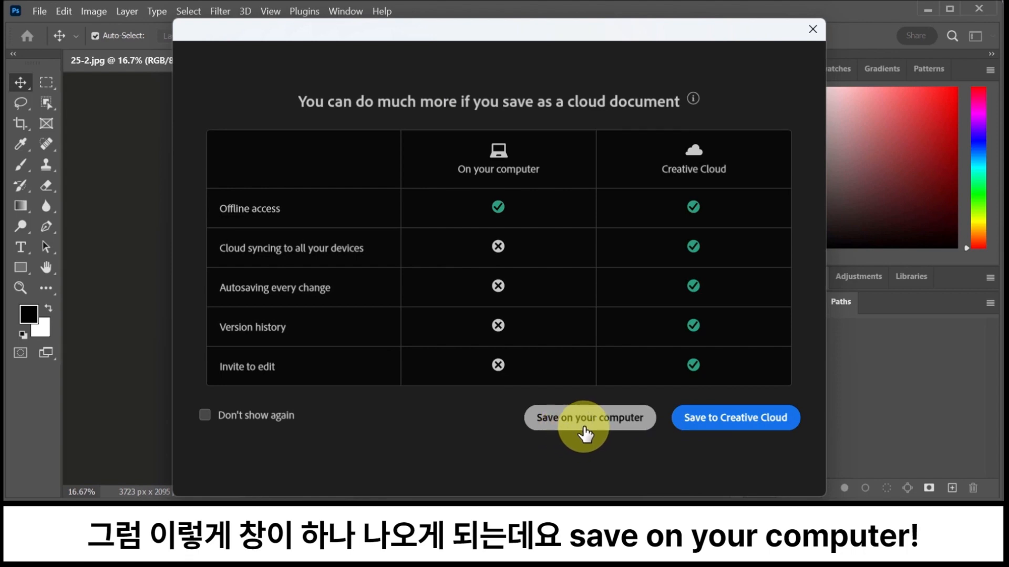
left_click(607, 429)
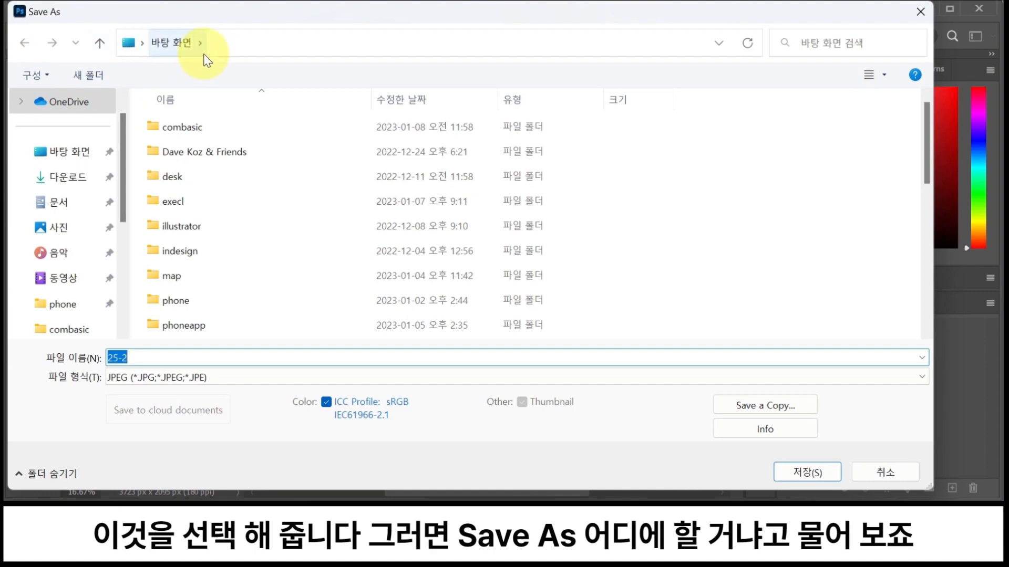
left_click(84, 152)
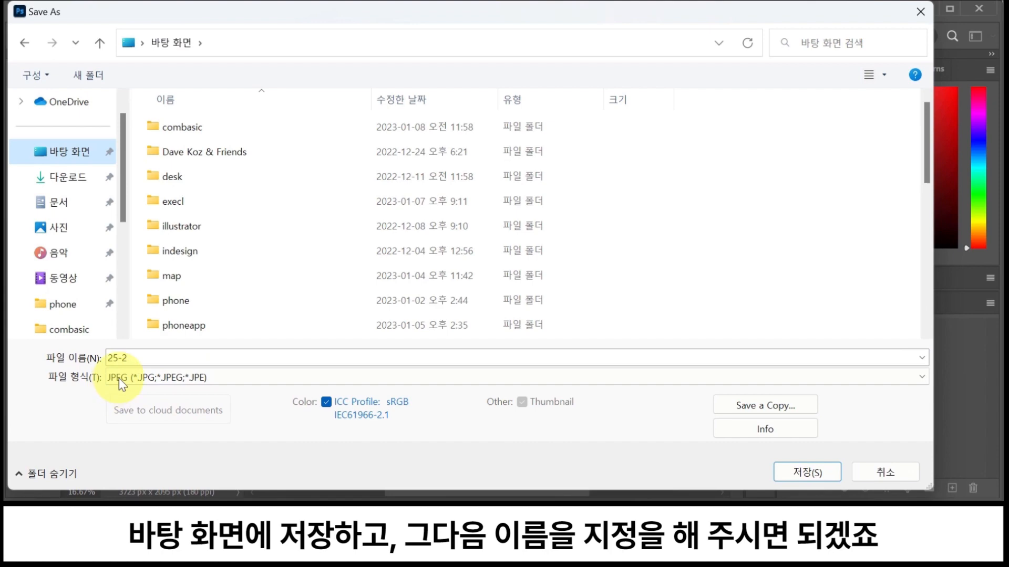
left_click(120, 358)
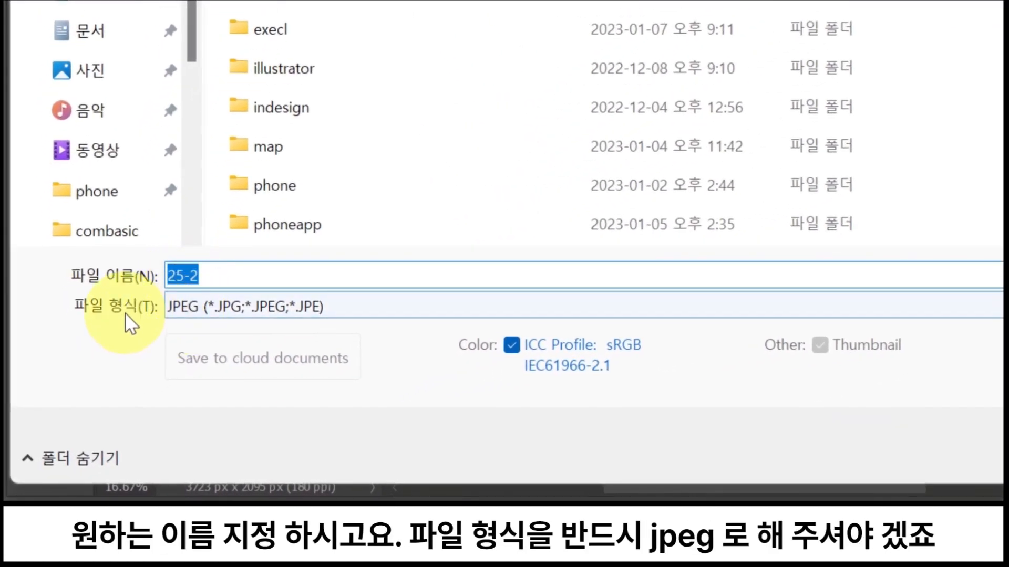
left_click(200, 304)
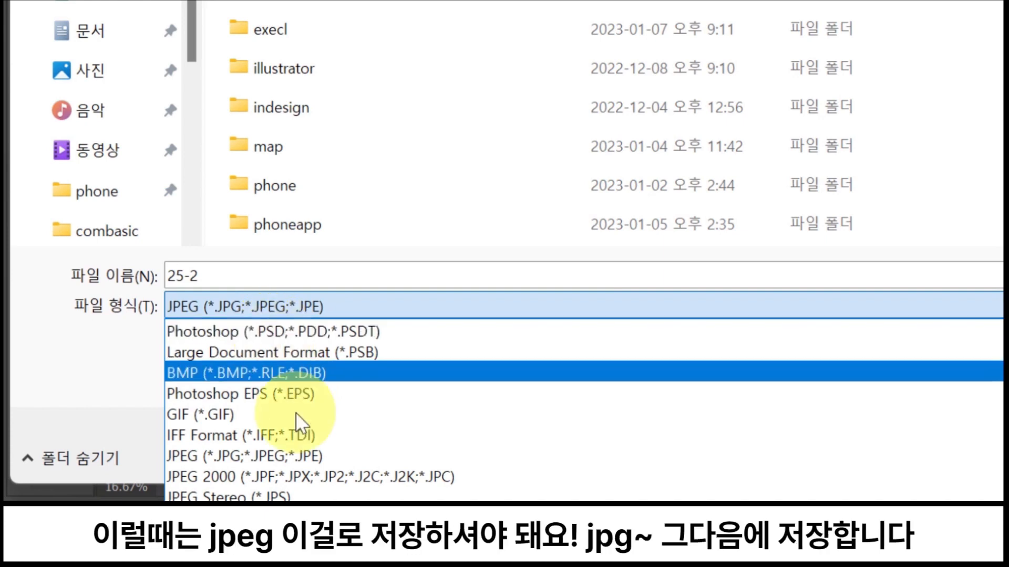
left_click(248, 458)
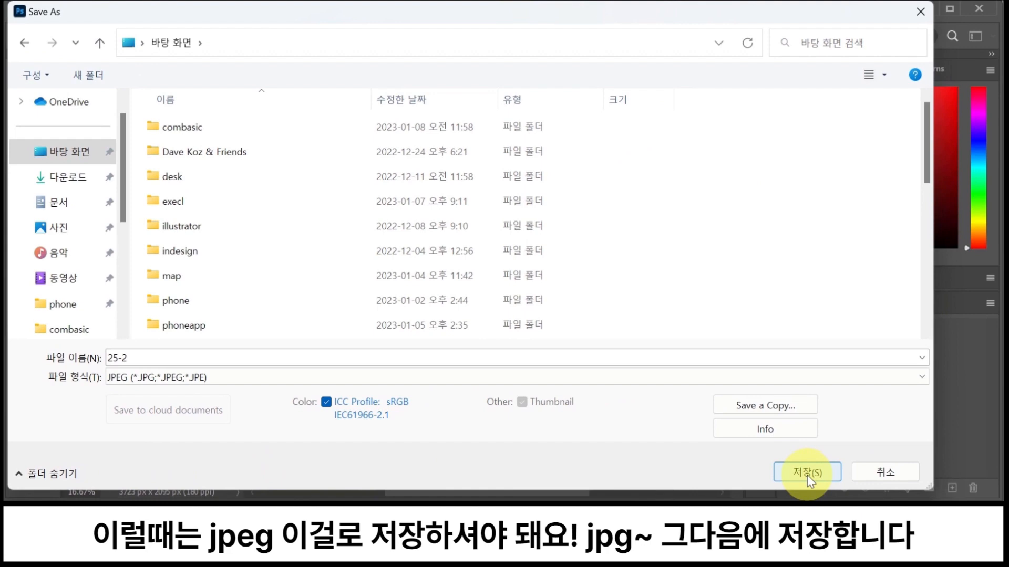
left_click(807, 473)
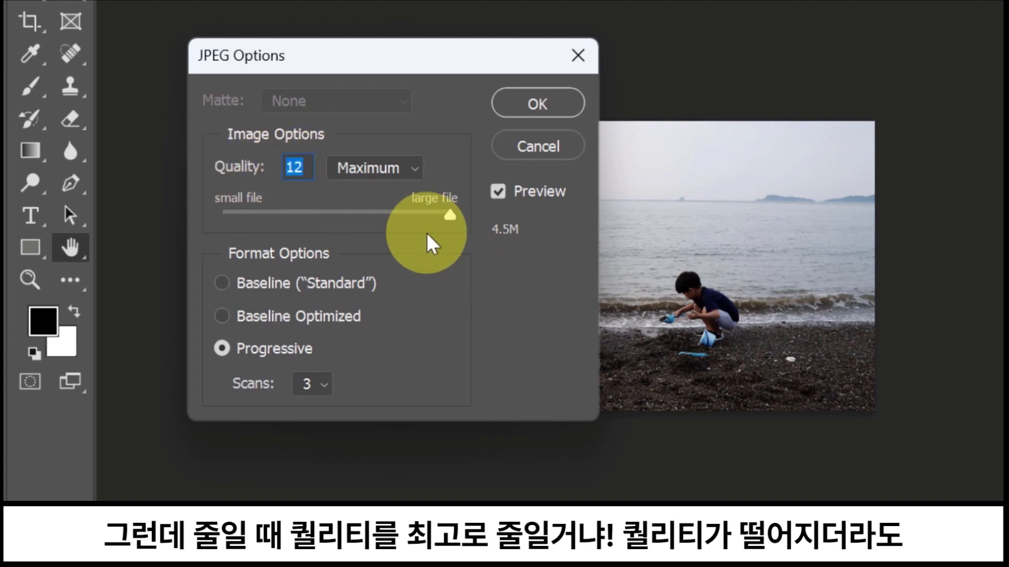
Step: Try JPEG quality 0 (Low) against 12 (Maximum) to compare the resulting file sizes
left_click_drag(450, 215, 196, 221)
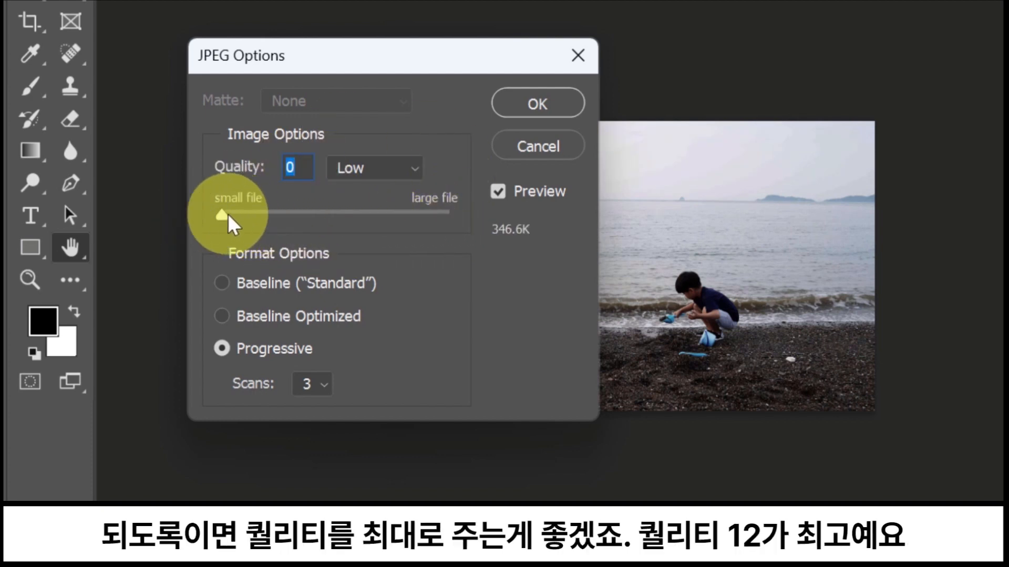
left_click_drag(219, 213, 494, 223)
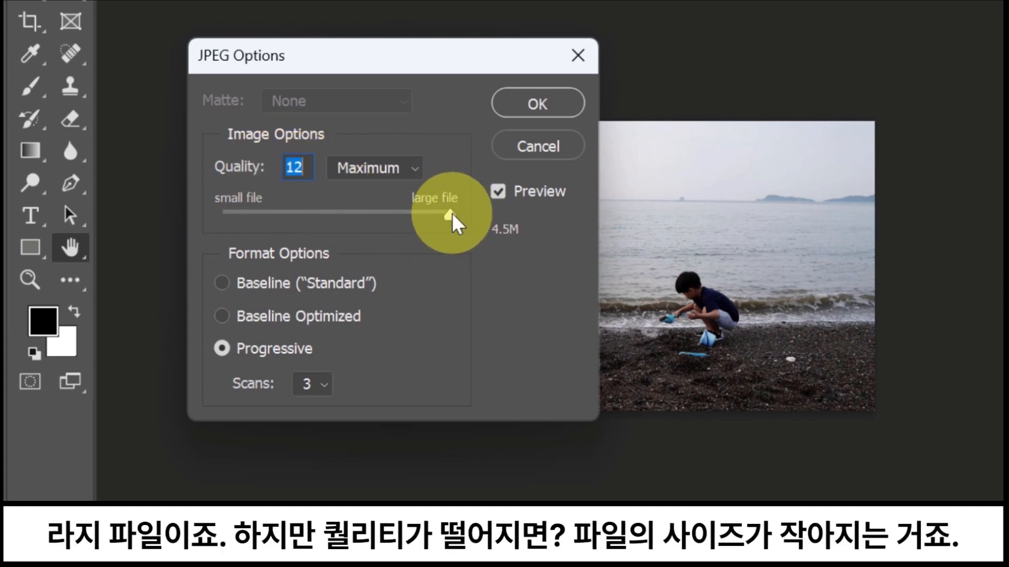
left_click_drag(451, 214, 241, 218)
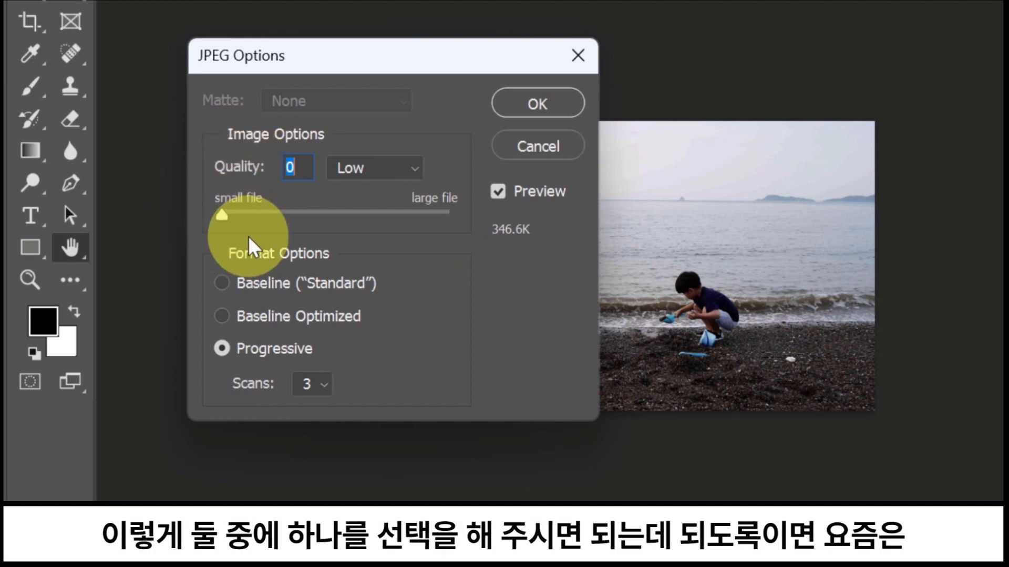
Step: Set the JPEG quality to 12 (Maximum), finish saving and check the saved 25-1 file on the desktop
left_click_drag(218, 213, 449, 232)
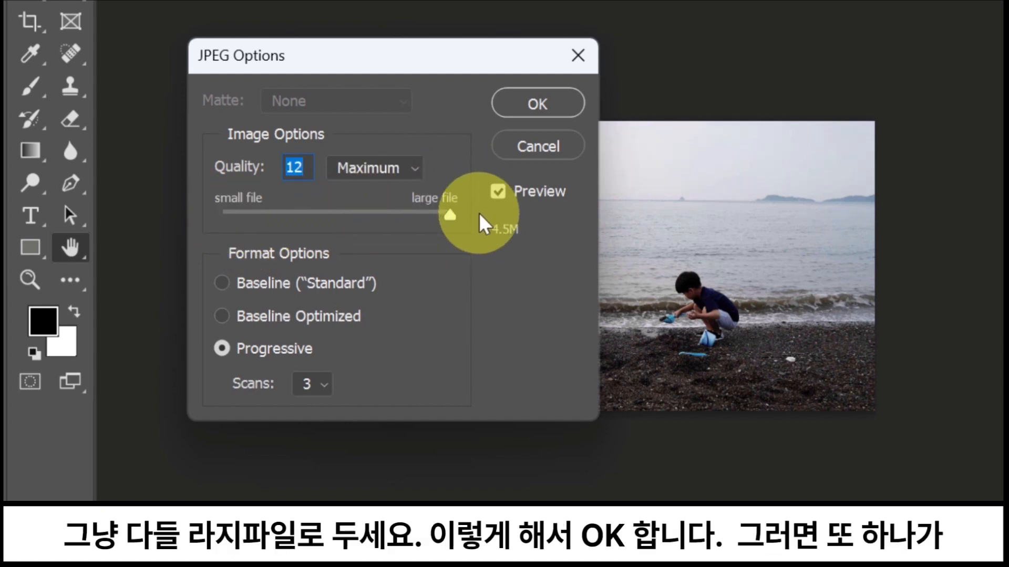
left_click(532, 108)
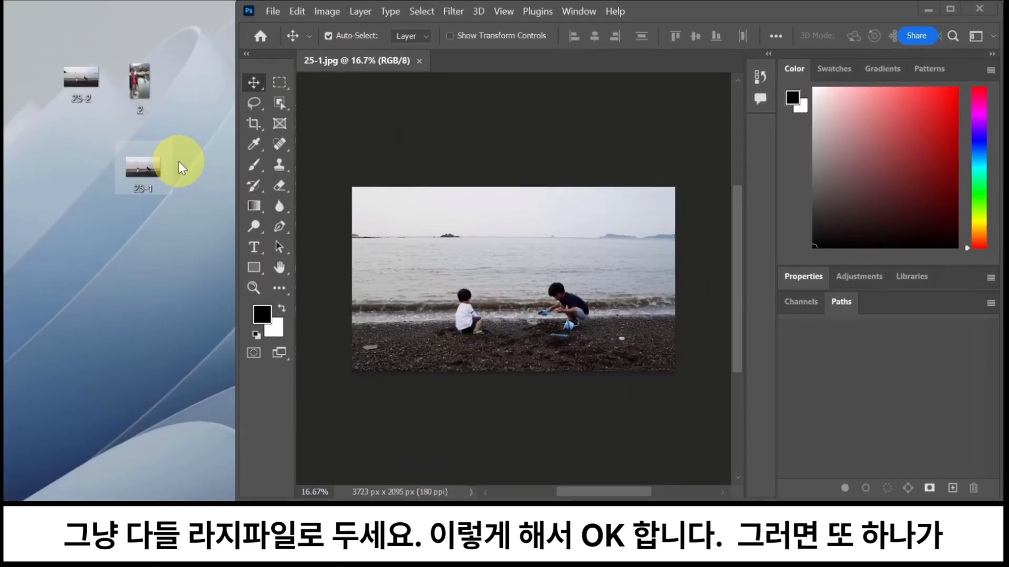
mouse_move(147, 179)
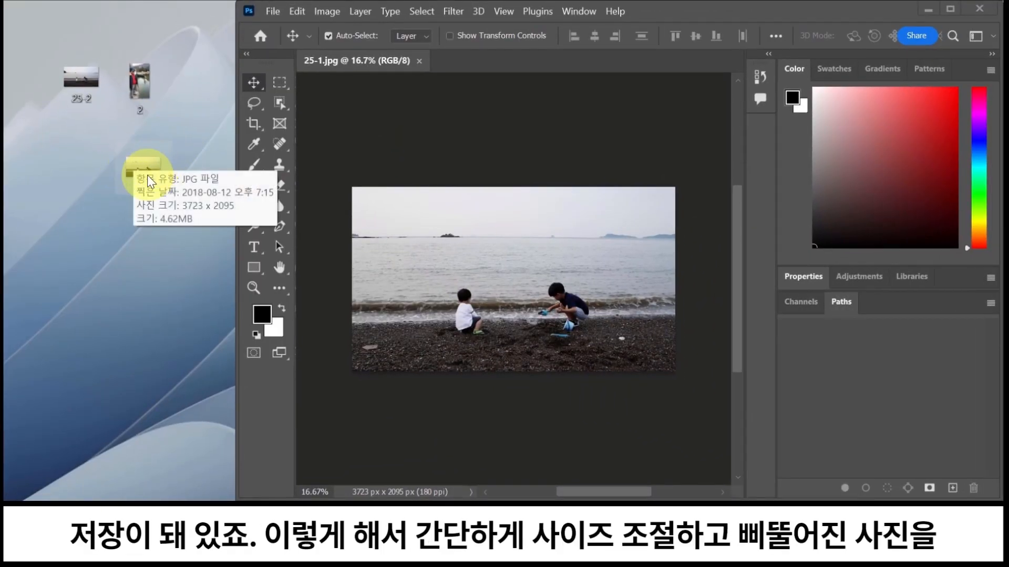